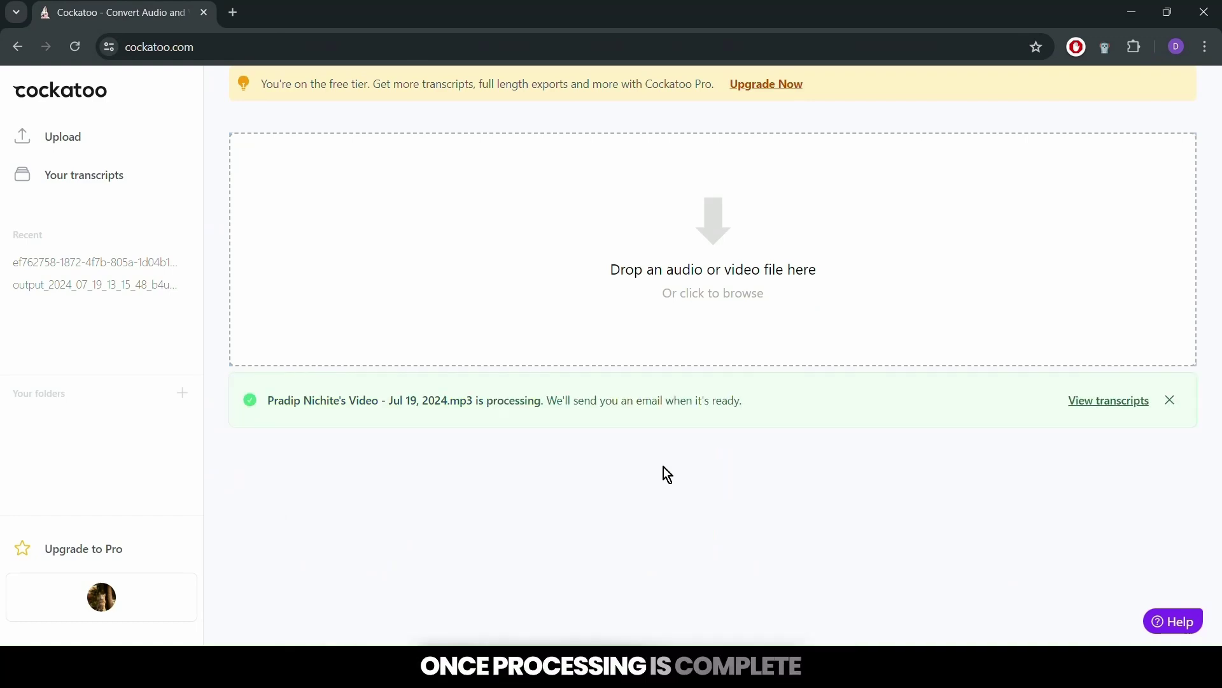
- Go to the list of saved transcripts from the upload processing notice
{"action": "left_click", "coordinate": [1113, 403]}
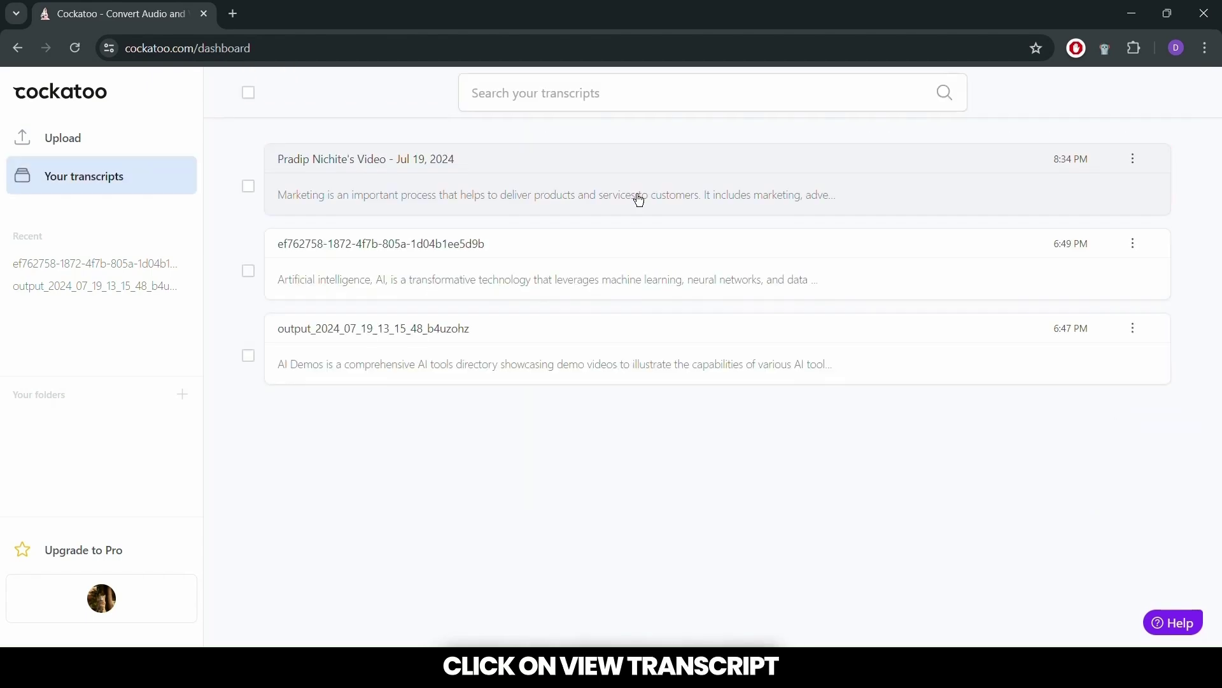
- Open the Jul 19, 2024 video's marketing transcript with its 34-second audio player
{"action": "left_click", "coordinate": [585, 195]}
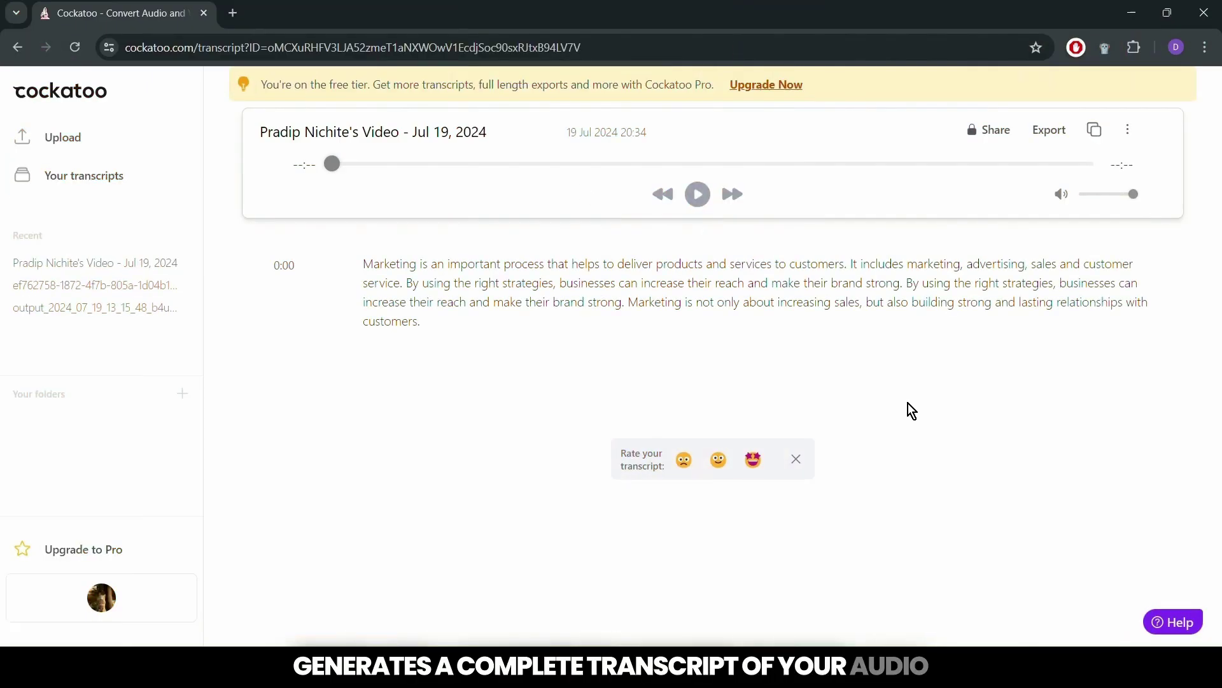
- Play the 34-second recording with synced text, then export a txt transcript with timestamps and paragraphs
{"action": "left_click", "coordinate": [699, 195]}
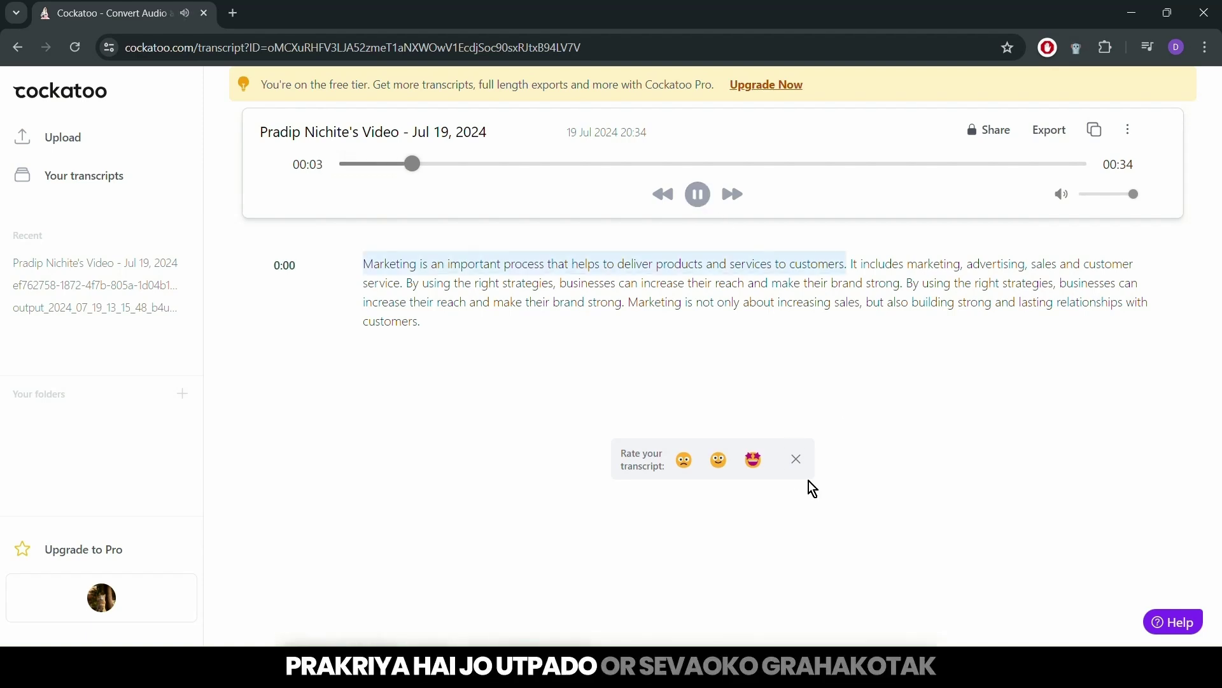
{"action": "left_click", "coordinate": [796, 460]}
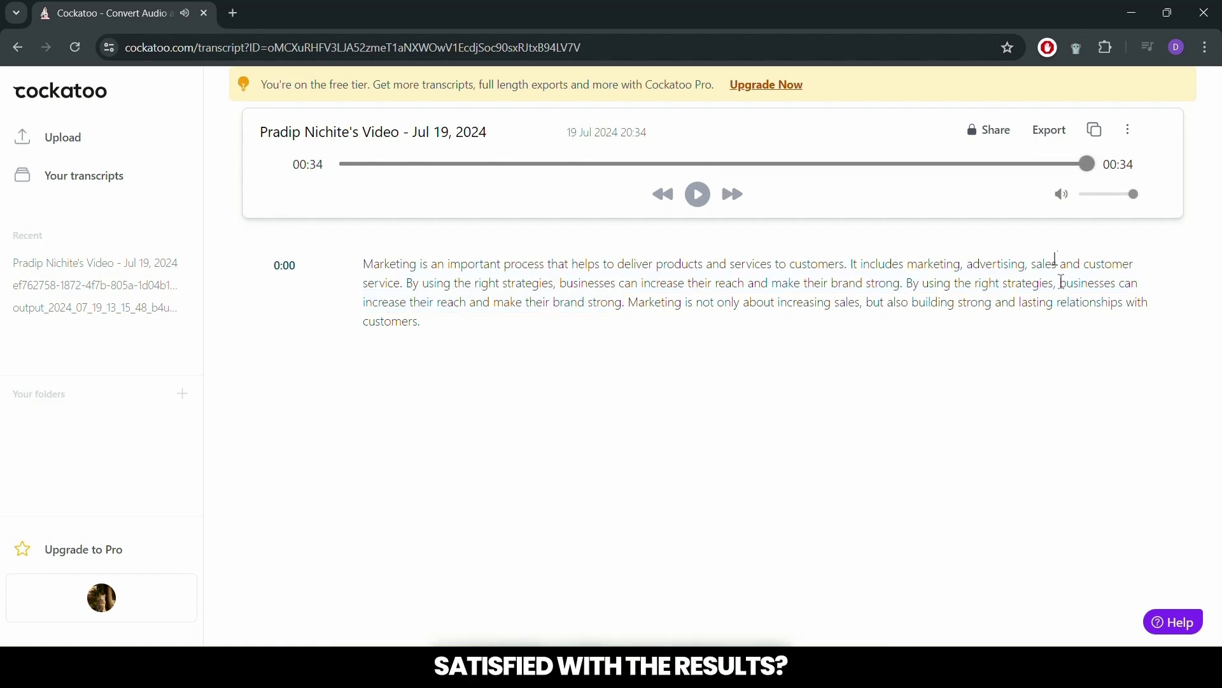
{"action": "left_click", "coordinate": [1064, 136]}
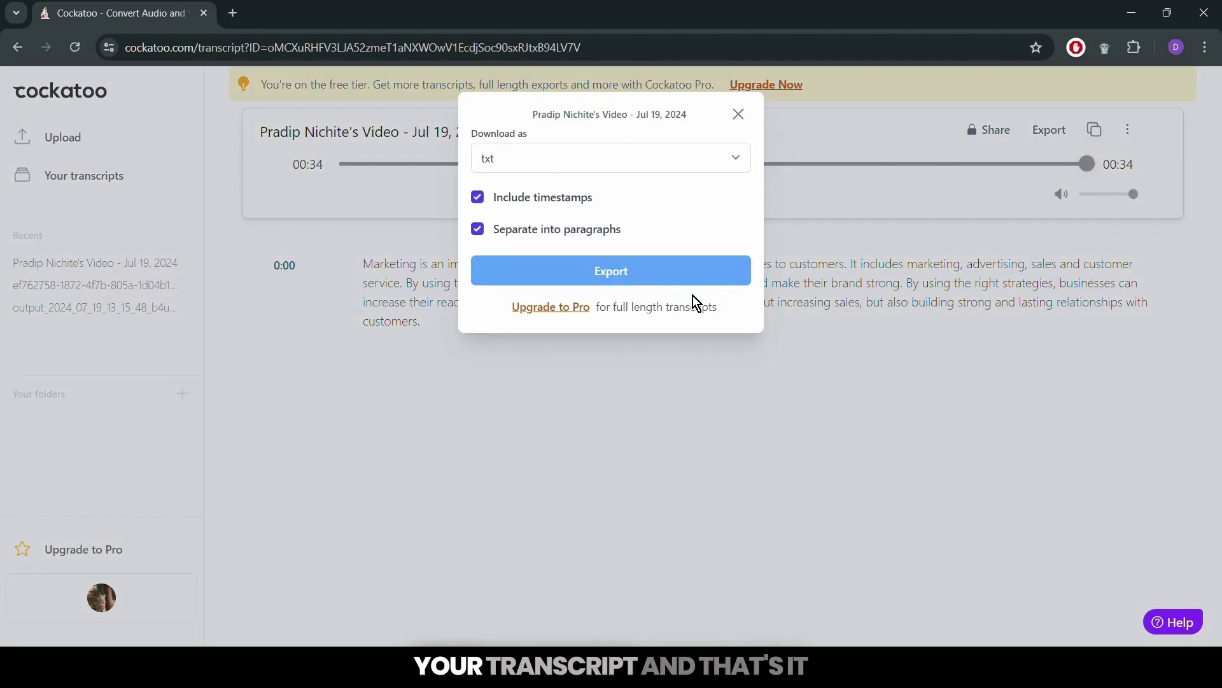
{"action": "left_click", "coordinate": [707, 276]}
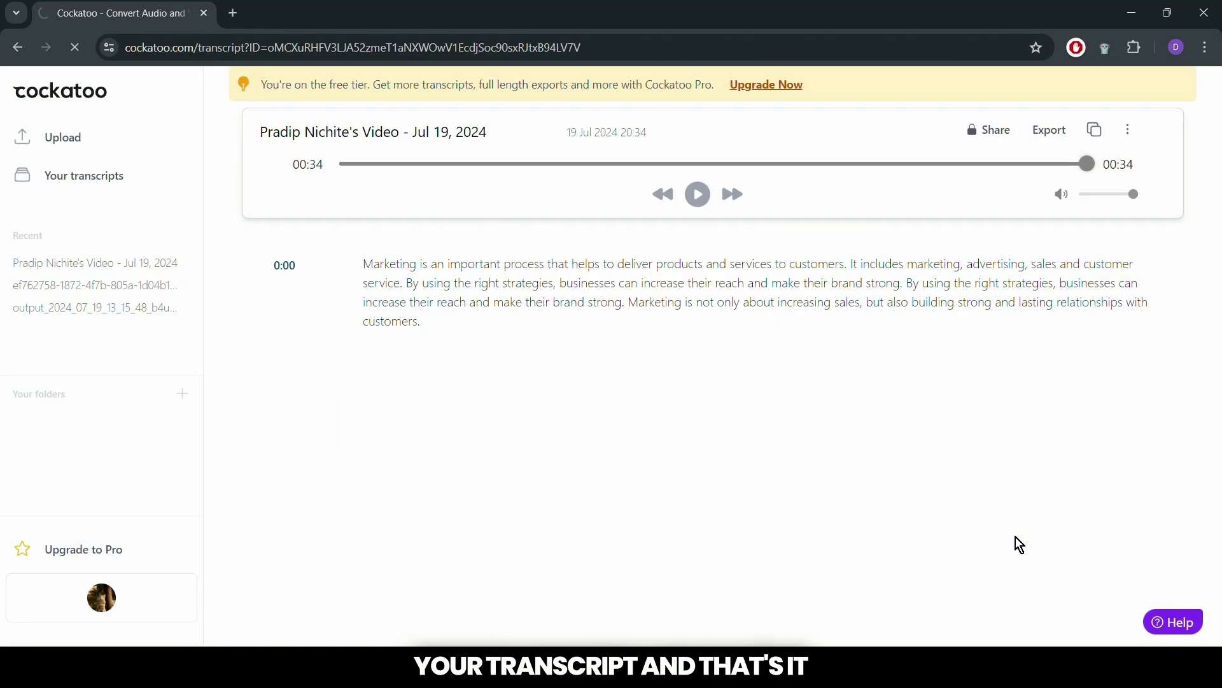